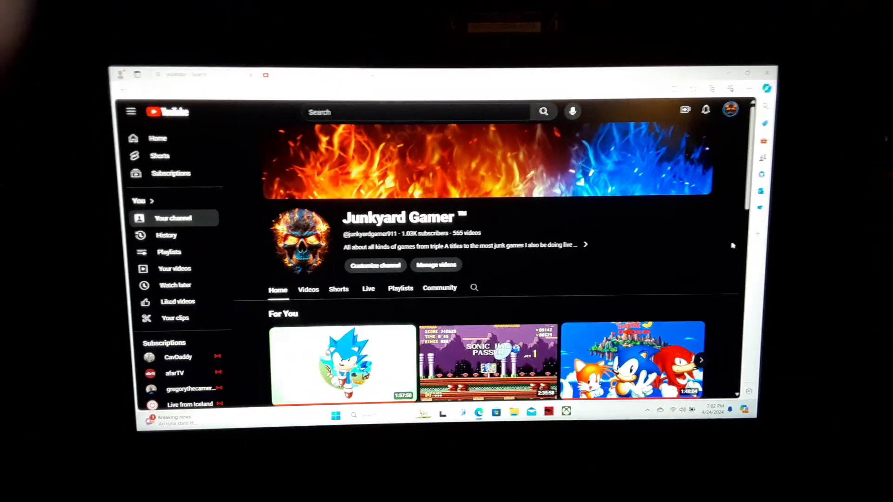
{"action": "scroll", "coordinate": [742, 248], "scroll_direction": "down", "scroll_amount": 5}
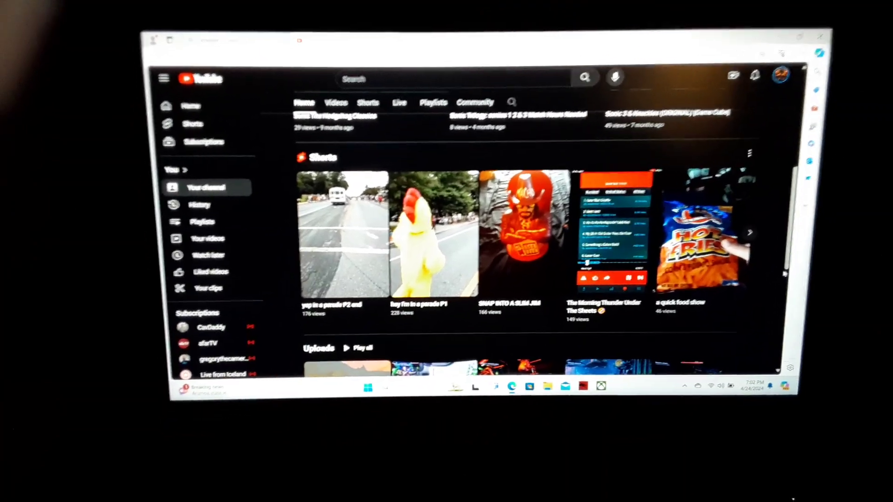
{"action": "scroll", "coordinate": [762, 249], "scroll_direction": "down", "scroll_amount": 3}
{"action": "scroll", "coordinate": [762, 249], "scroll_direction": "down", "scroll_amount": 2}
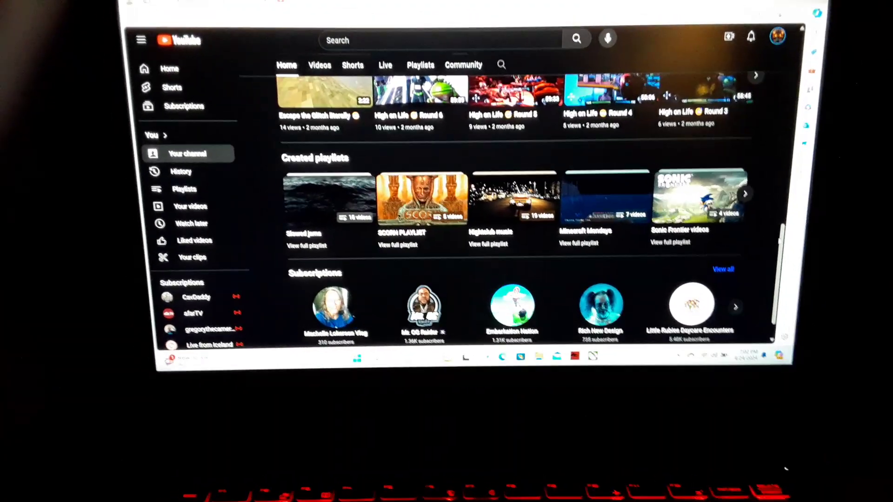